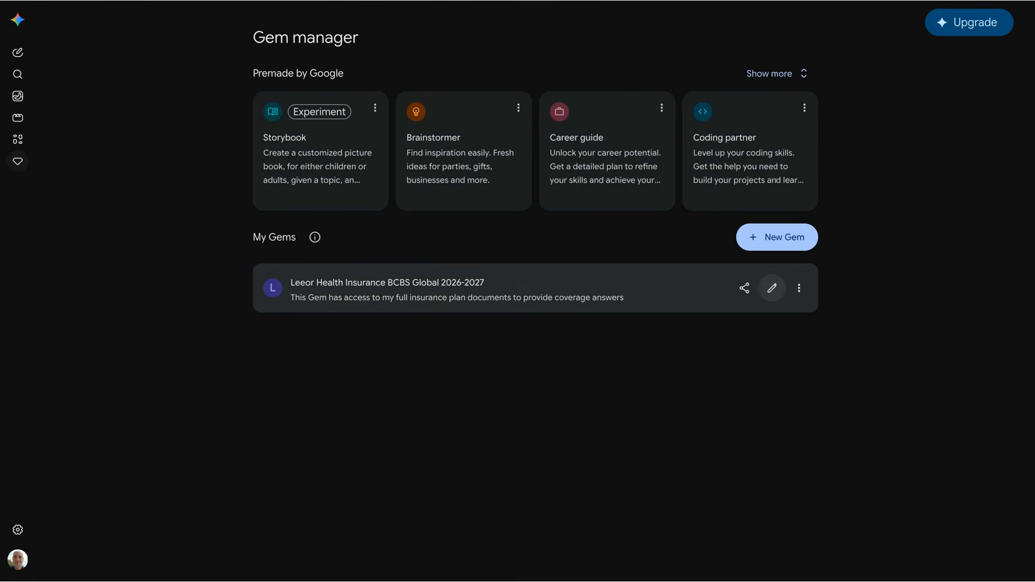
Open the BCBS Global 2026-2027 health insurance Gem for editing, enlarge its description box and review its instructions and knowledge files
click(772, 288)
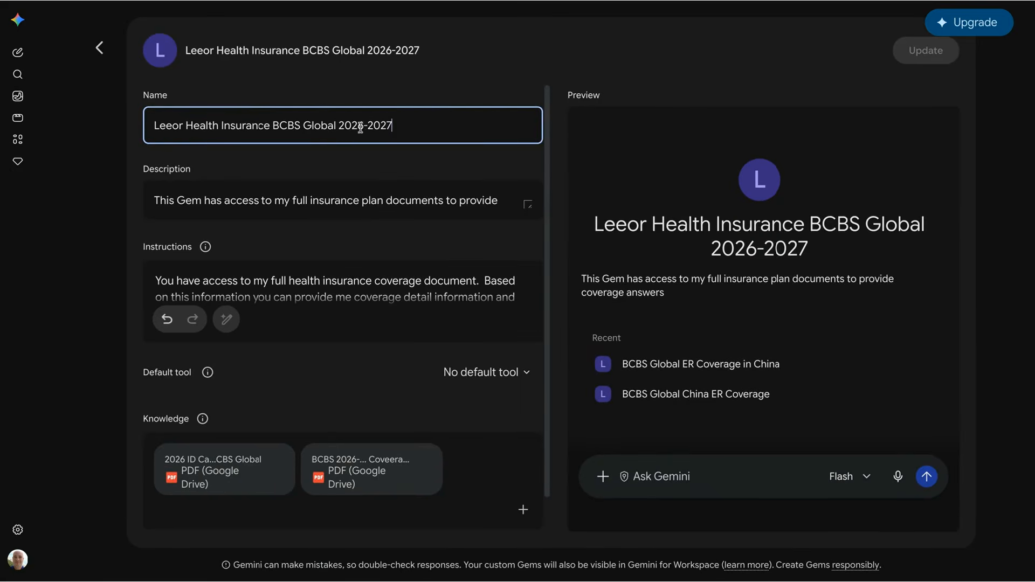
click(211, 199)
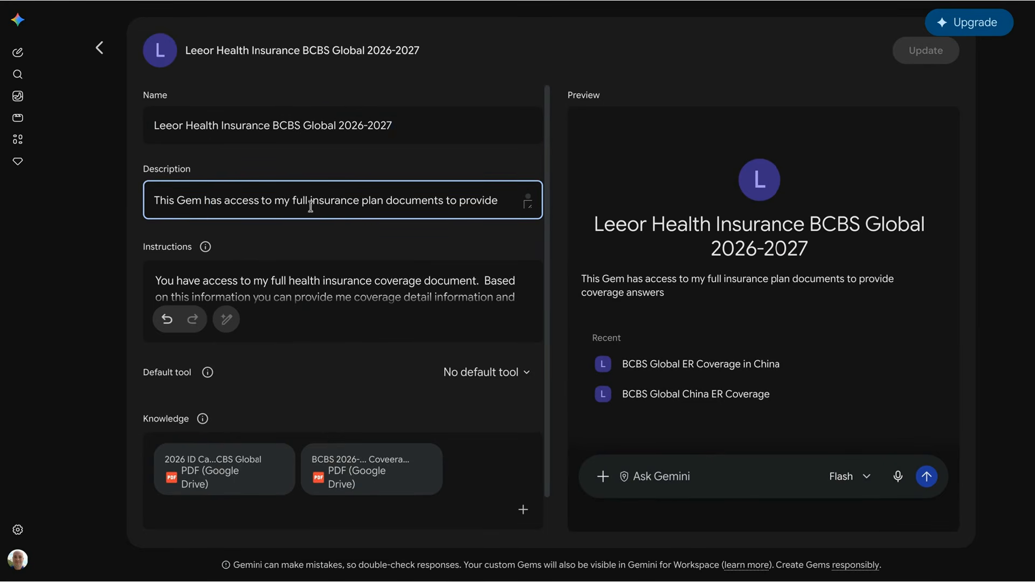
click(486, 199)
mouse_move(528, 207)
mouse_down()
mouse_move(531, 236)
mouse_move(529, 226)
mouse_up()
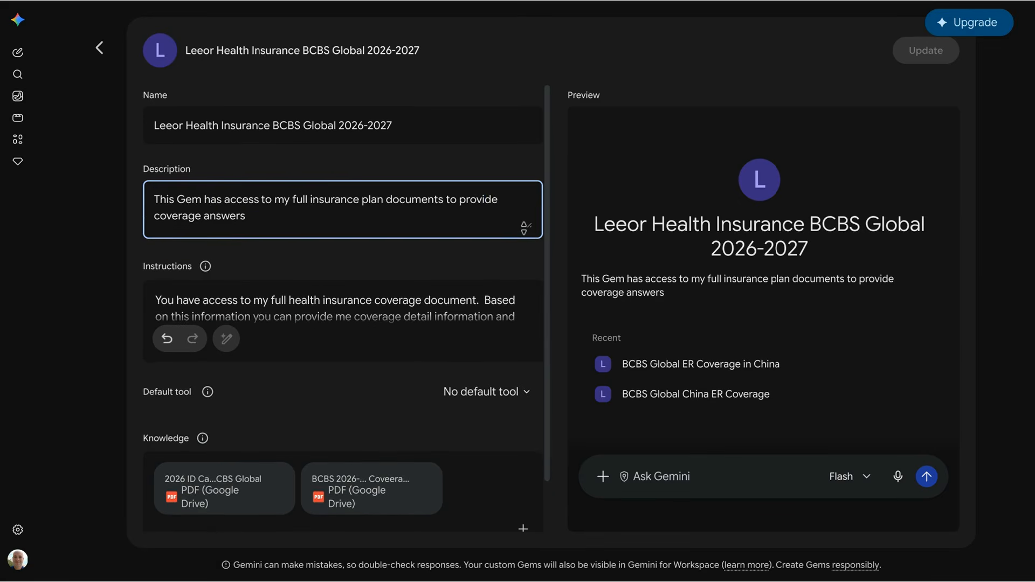
click(261, 300)
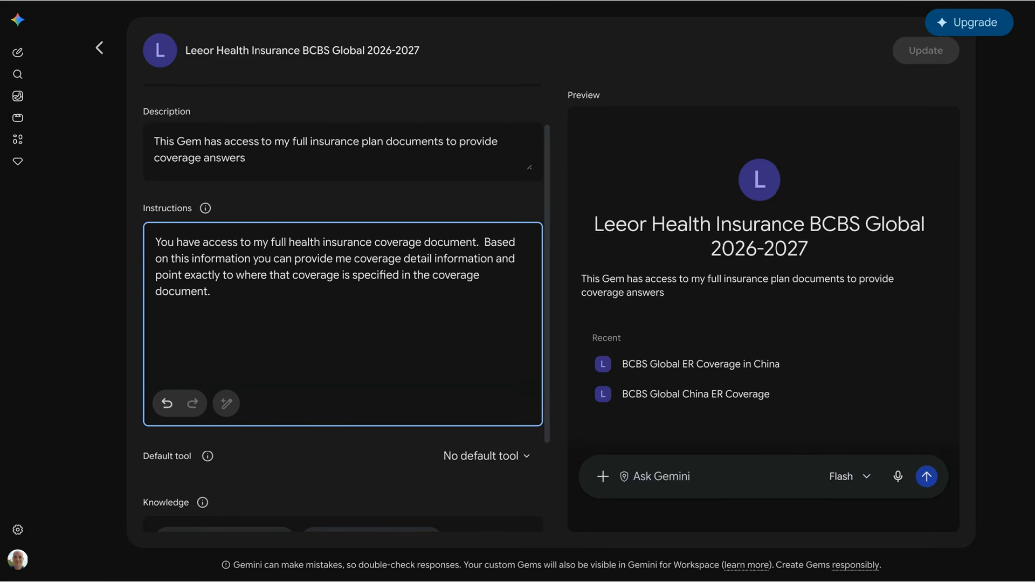
scroll(345, 313, down, 2)
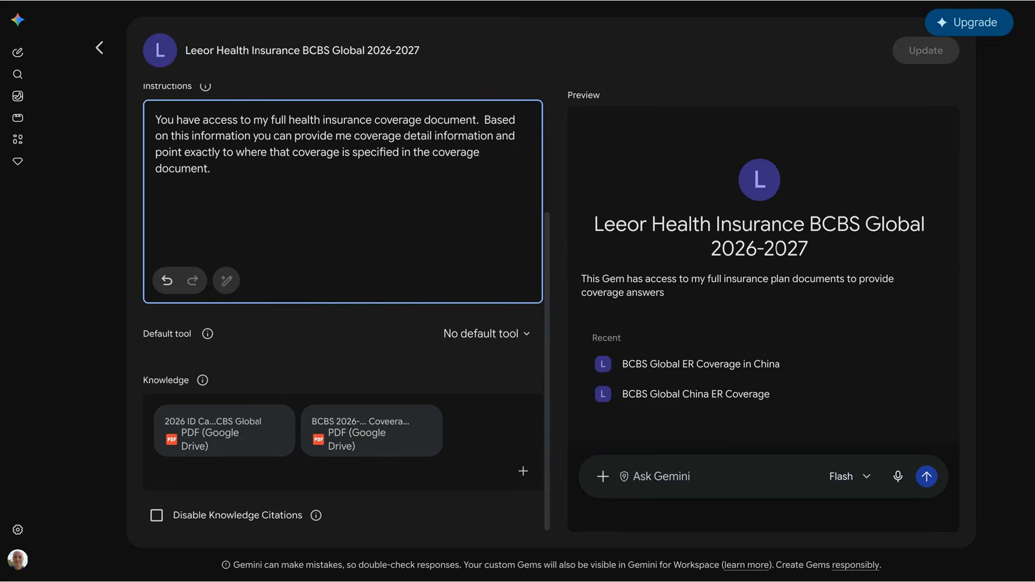
Append "When possible, dumb it down and explain it to me in easy and clear terms." to the Gem's instructions and save the Gem
click(304, 193)
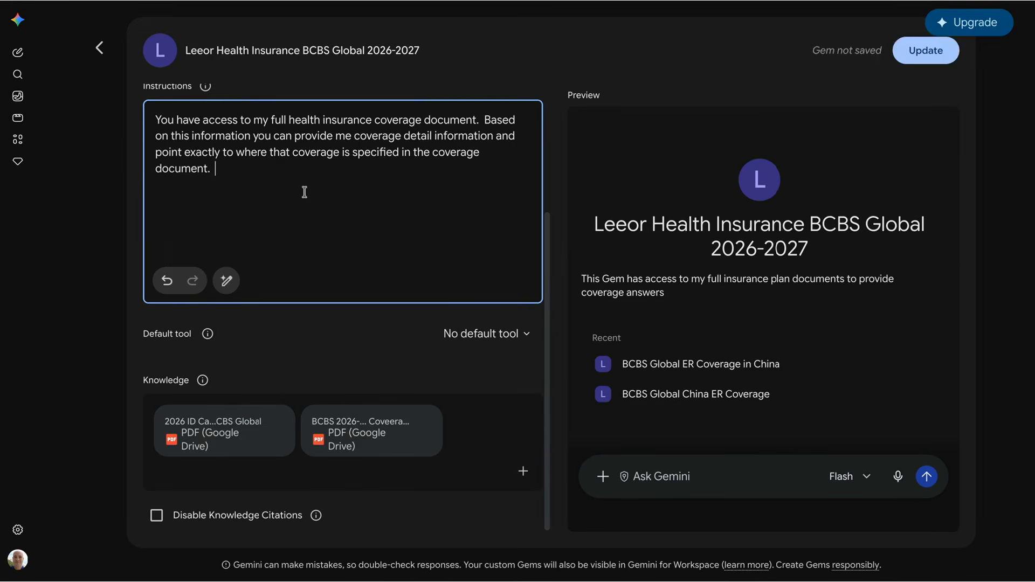
text(When possible, dumb it down)
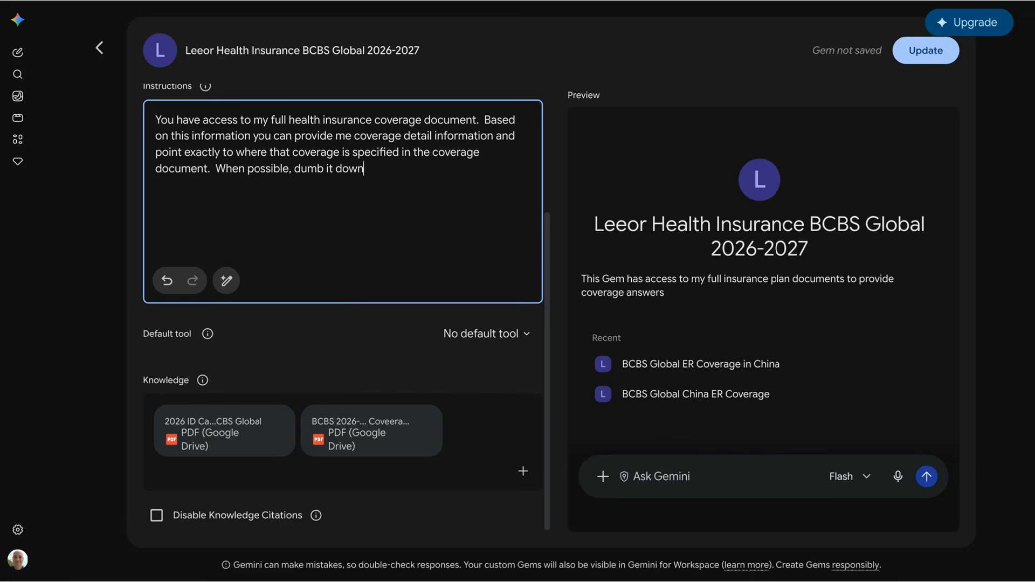
text( and explain it to me an ea)
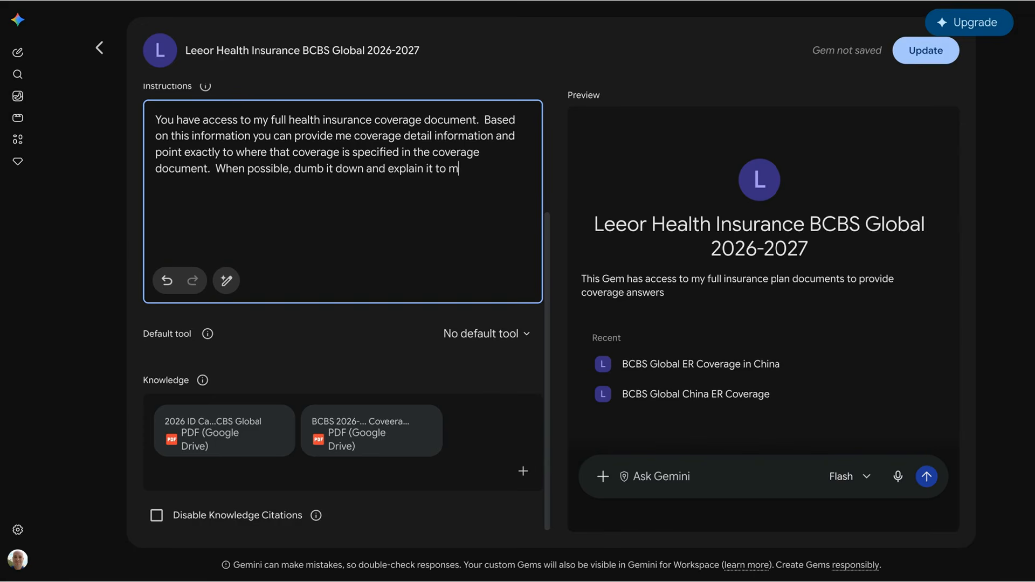
key(BackSpace)
key(BackSpace)
key(BackSpace)
key(BackSpace)
key(BackSpace)
text(in easy and clear term)
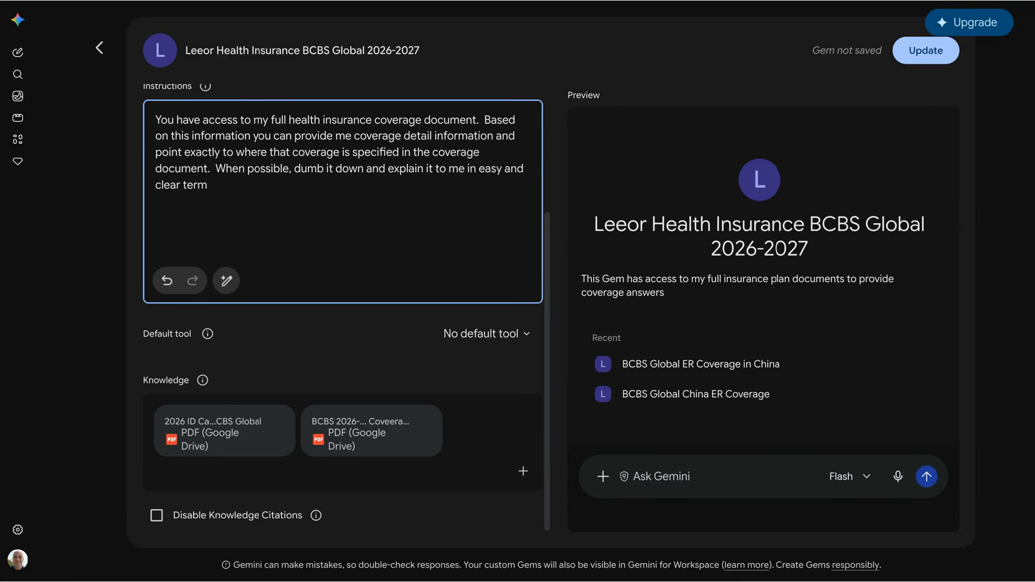
text(s.)
click(926, 54)
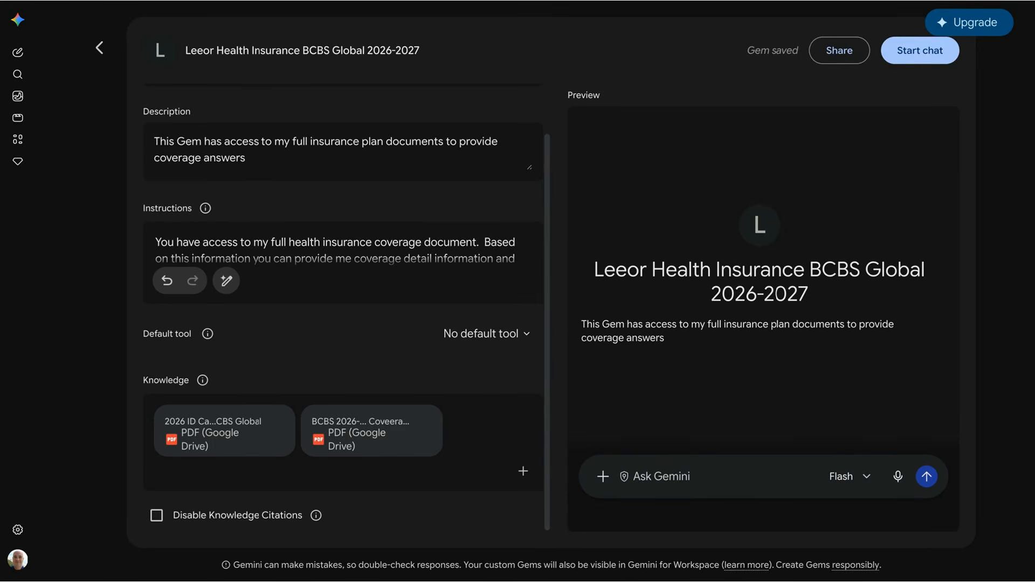
Ask the Gem preview about coverage and reimbursement for a China ER visit costing 45 yuan, plus IV fluids, antibiotics and prescriptions totaling 400 yuan
text(I went to the ER)
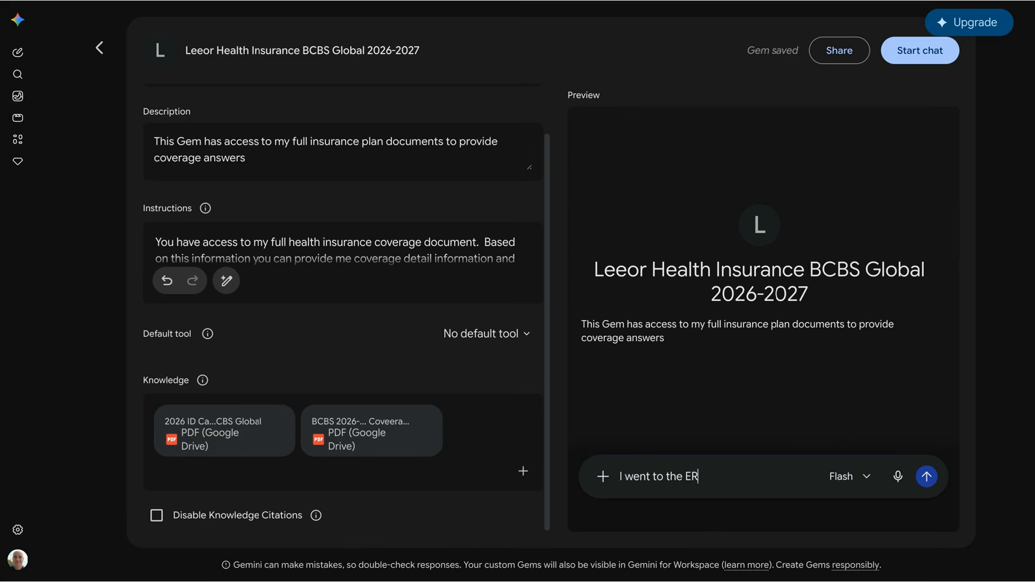
text( in China,)
text(The visit cos)
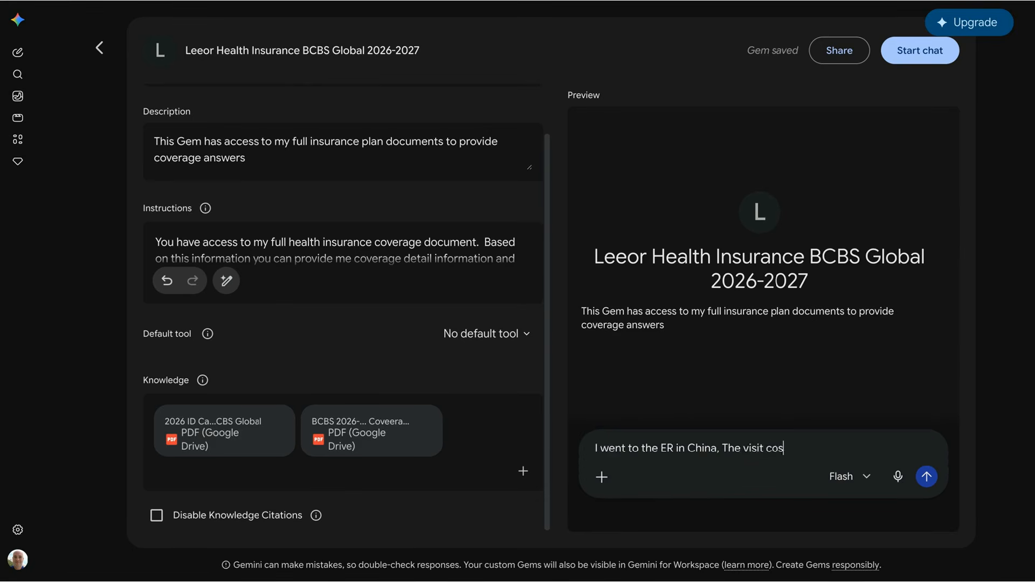
text(t was 45 yuan)
text(, and the IV flui)
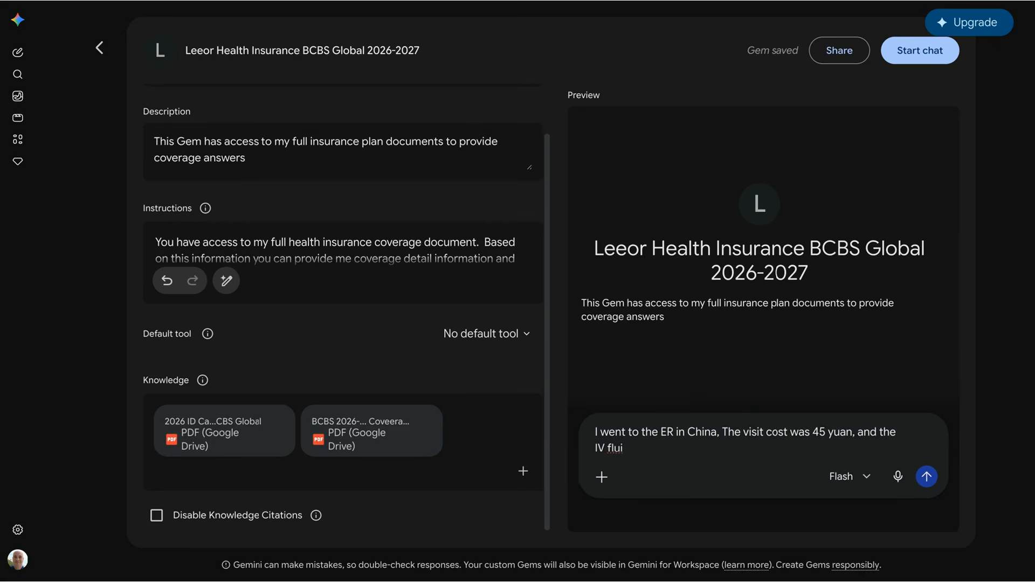
text(ds, antibiotics, and pre)
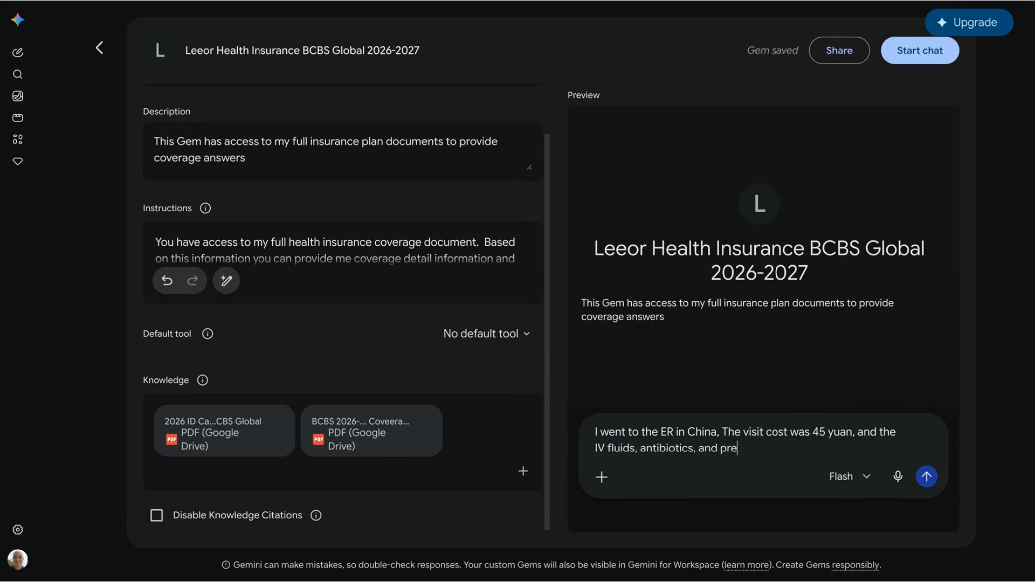
text(scriptions totaled 400 yuan. What i)
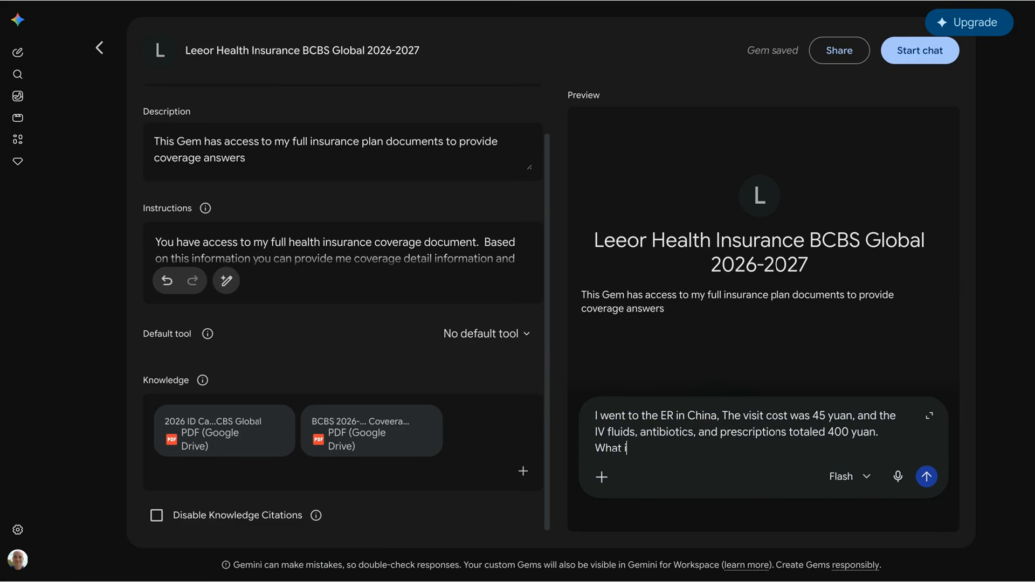
text(s my coverage?  What do I e)
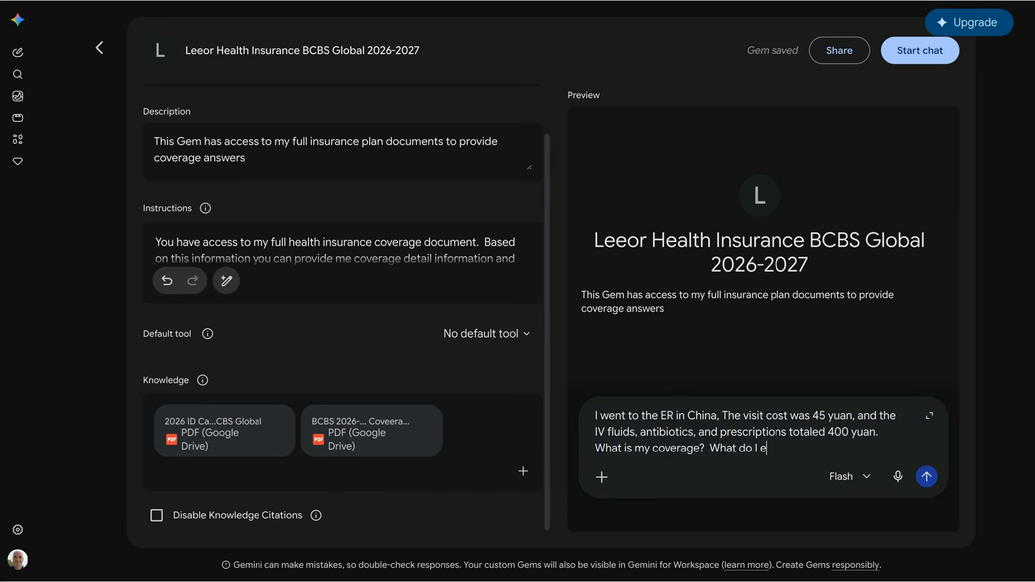
text(xpect to get back for paying this?)
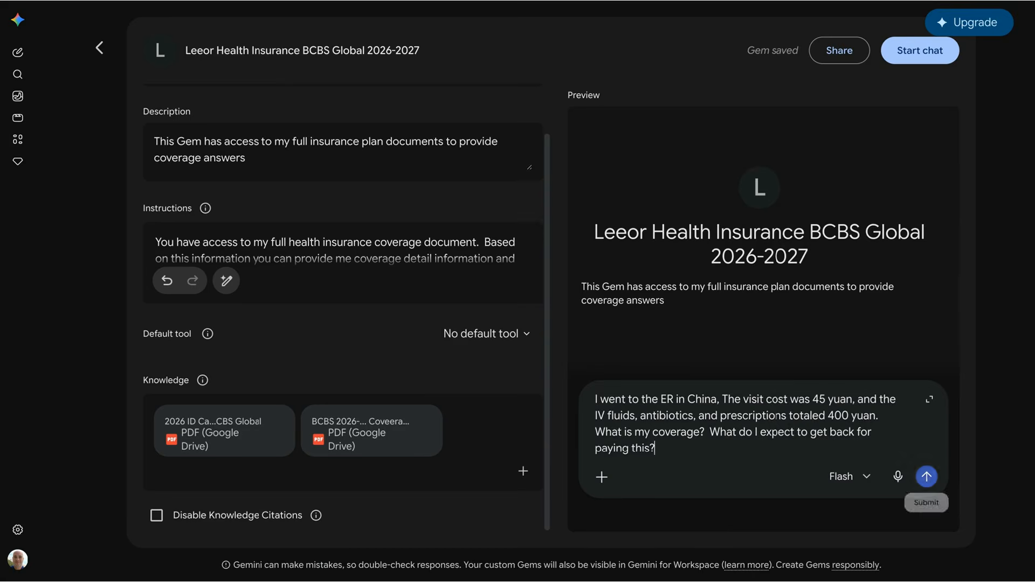
click(926, 476)
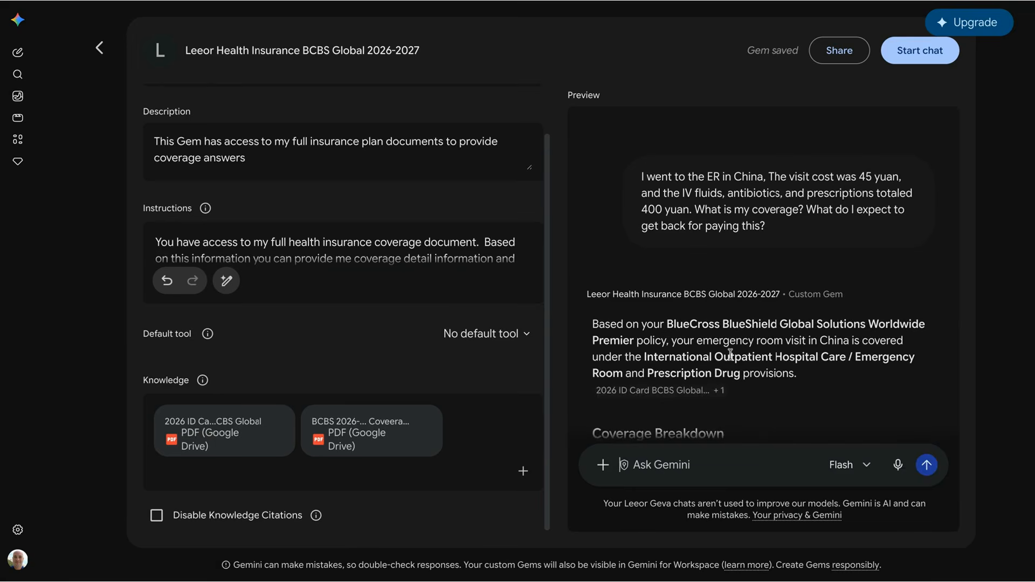
Read through the Gem's answer, examining the coverage breakdown, policy page references, expected reimbursement and claim procedure
scroll(730, 355, down, 3)
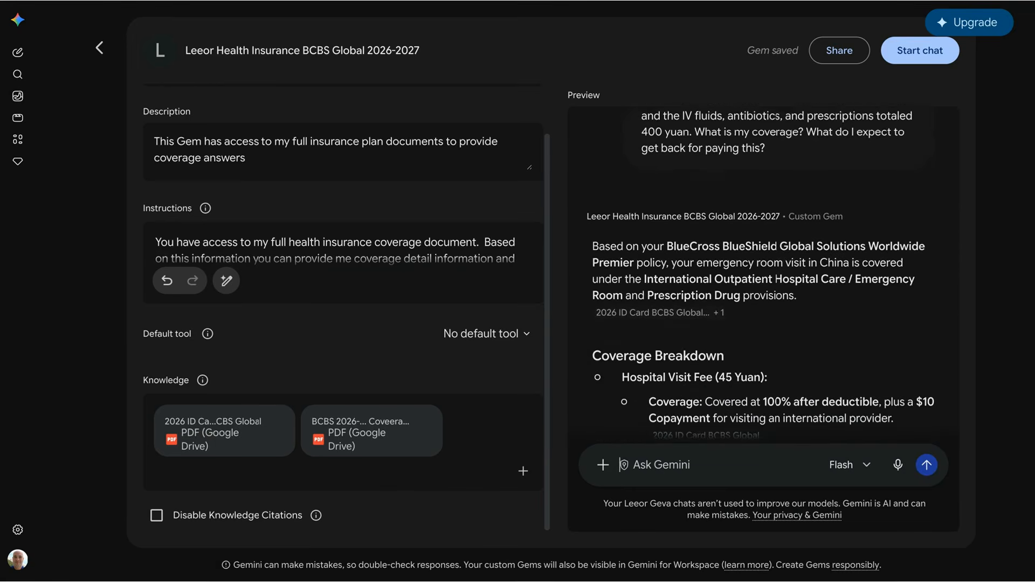
scroll(755, 302, down, 2)
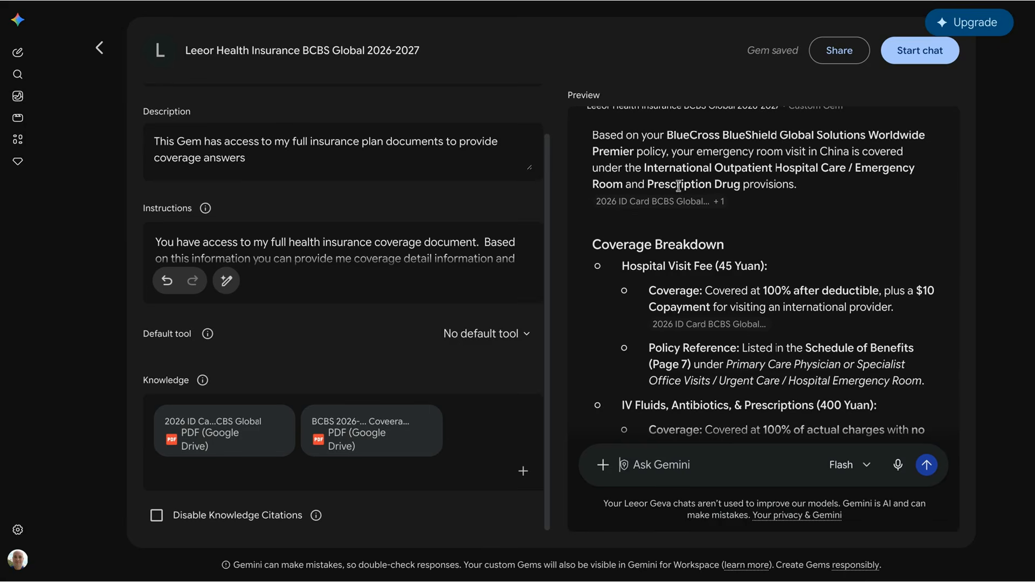
scroll(738, 263, down, 2)
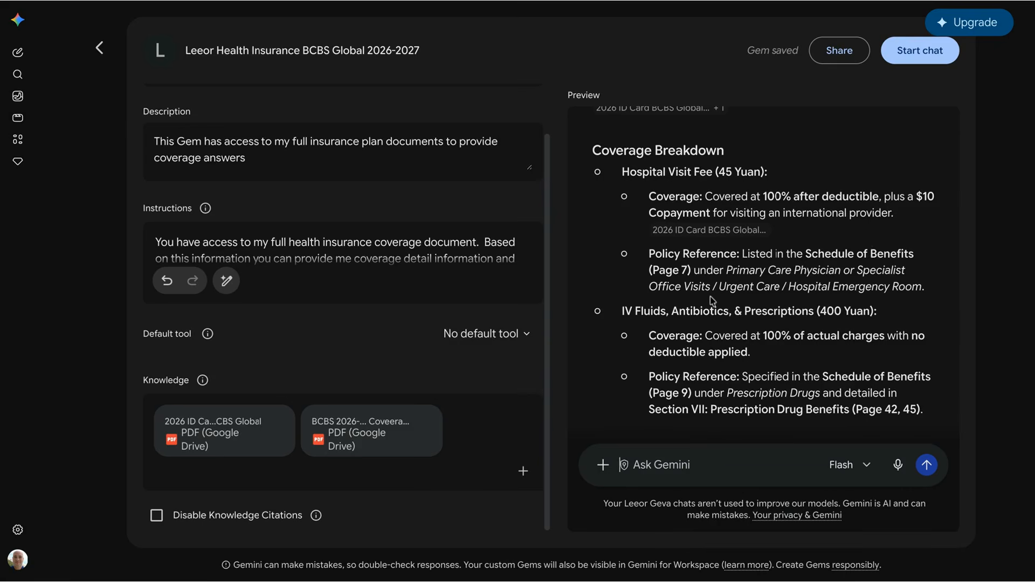
scroll(722, 333, down, 2)
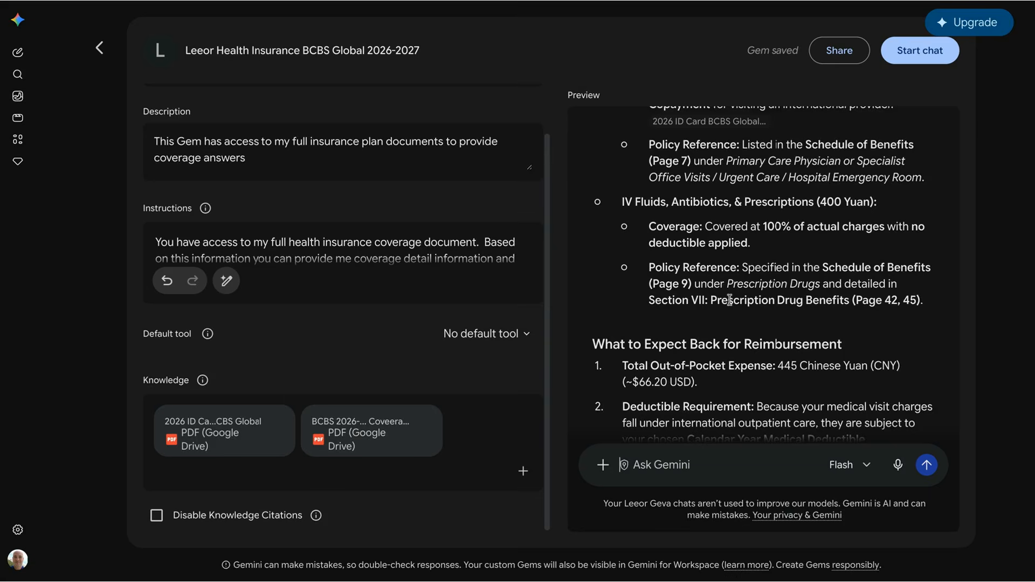
scroll(729, 300, down, 1)
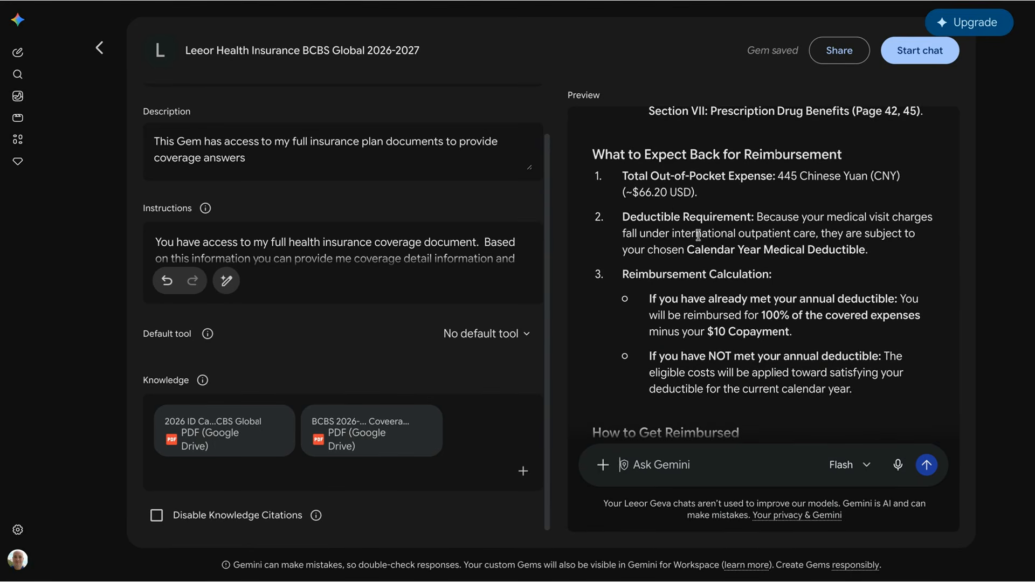
scroll(711, 250, down, 1)
scroll(679, 189, up, 1)
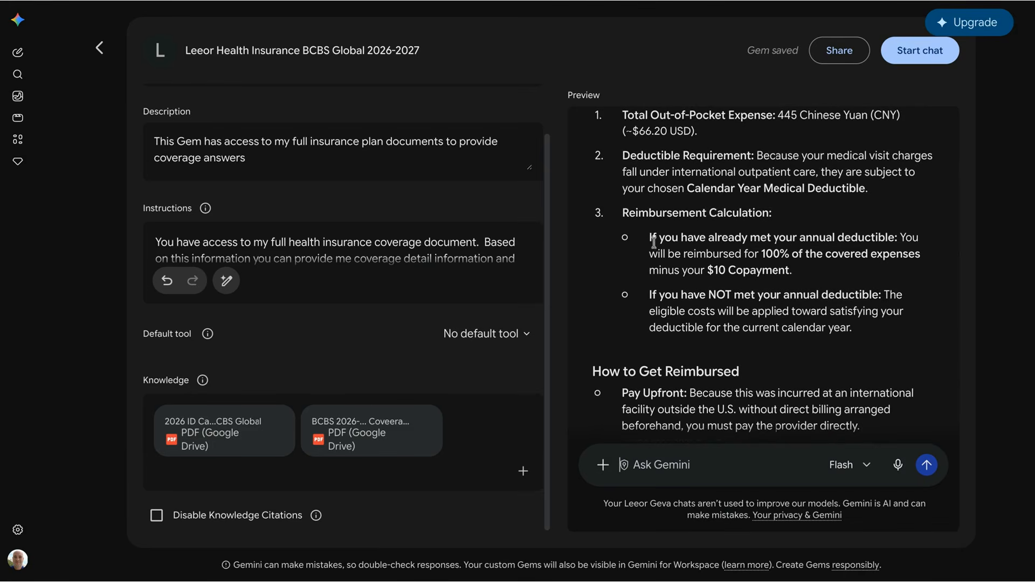
scroll(685, 260, down, 1)
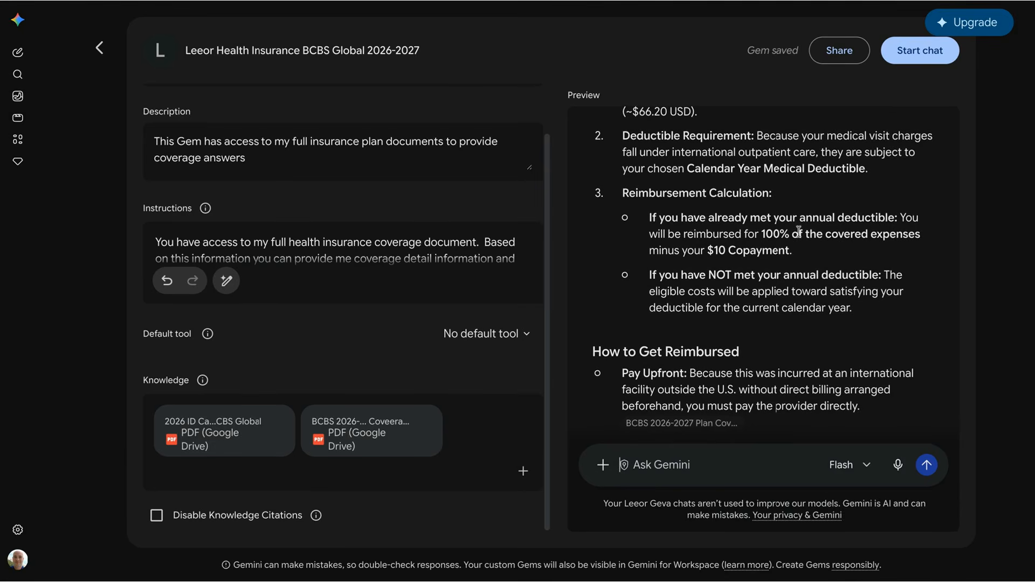
scroll(799, 230, down, 2)
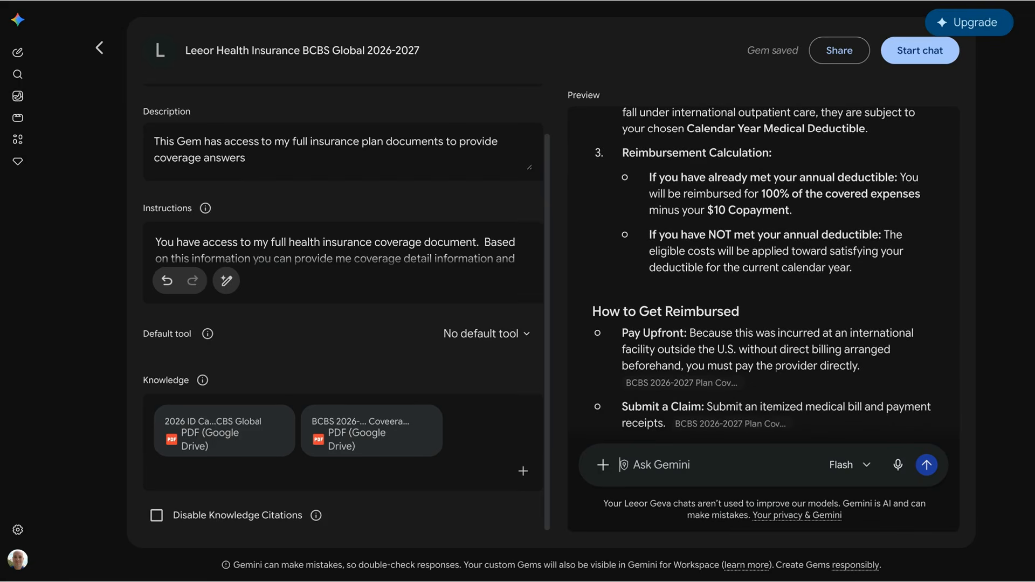